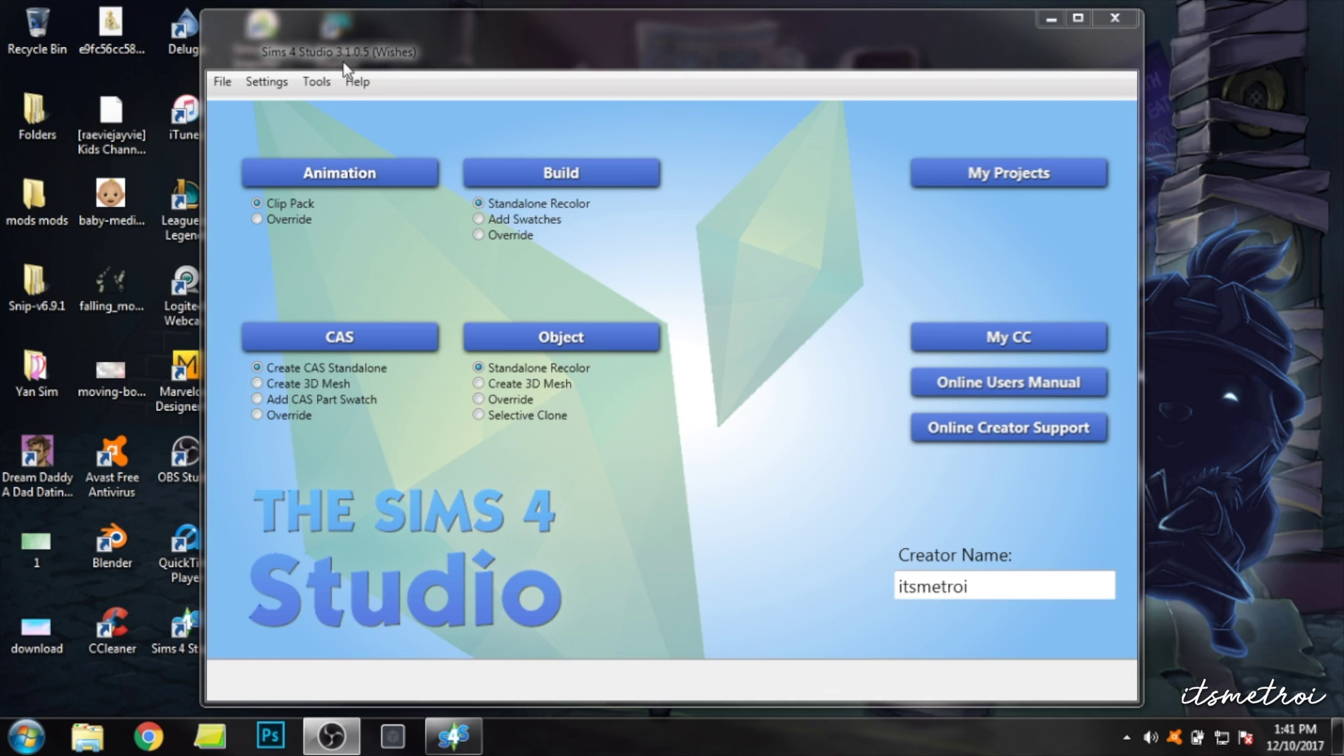
# - Run the Fix Objects for Cats & Dogs Patch batch fix on the default Mods folder and dismiss the results
pyautogui.click(317, 82)
pyautogui.click(317, 83)
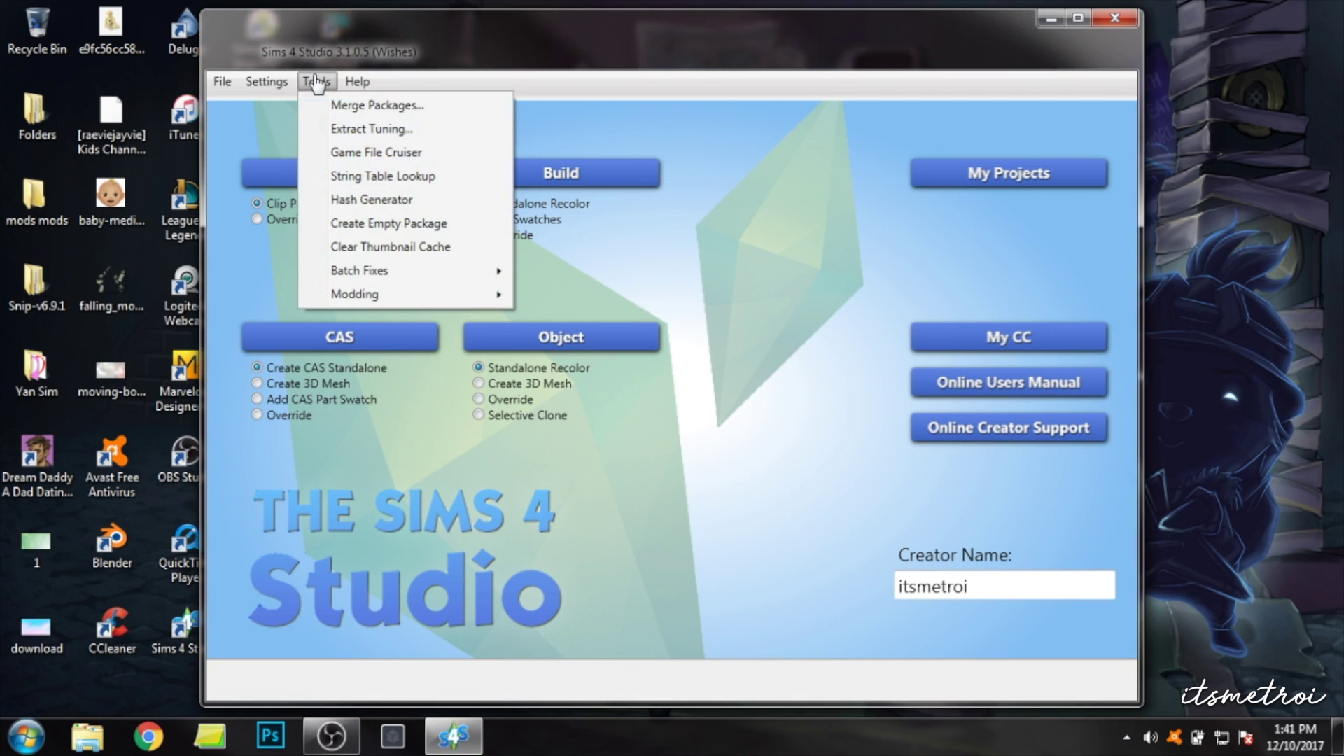
pyautogui.moveTo(396, 280)
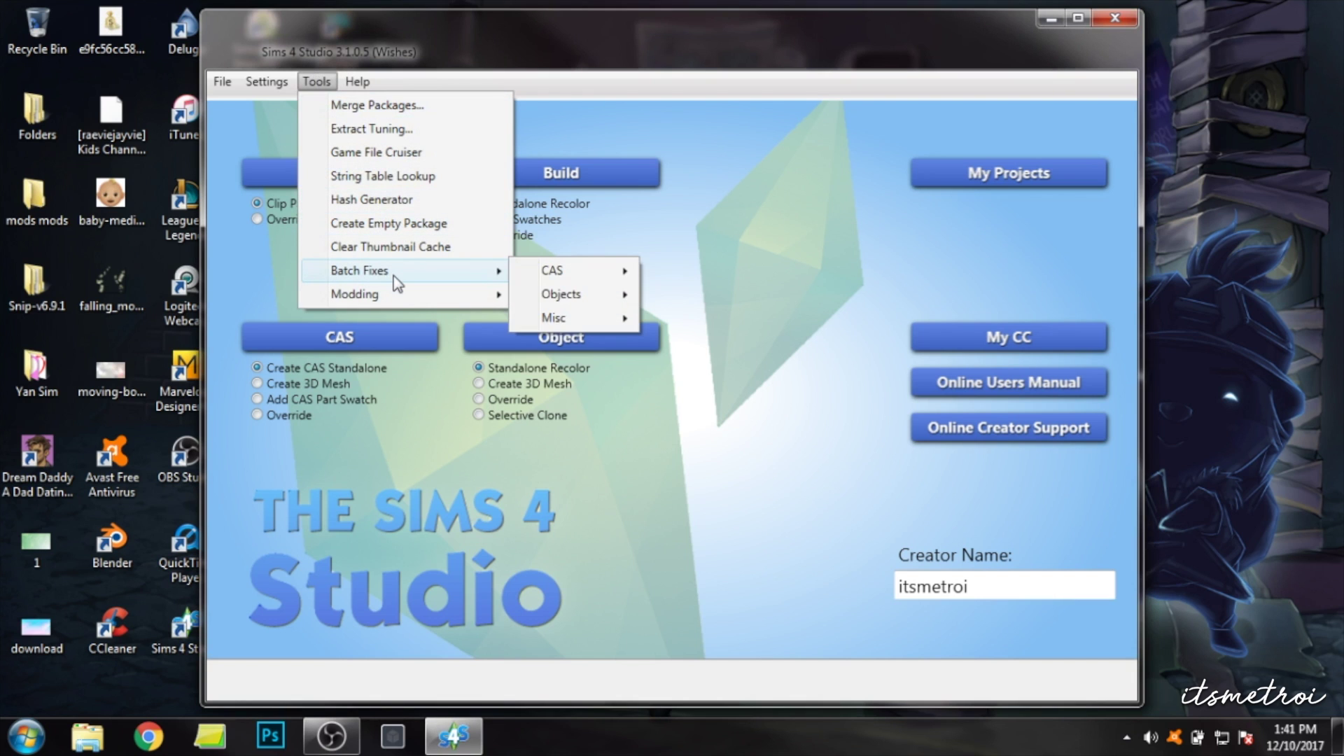
pyautogui.moveTo(565, 287)
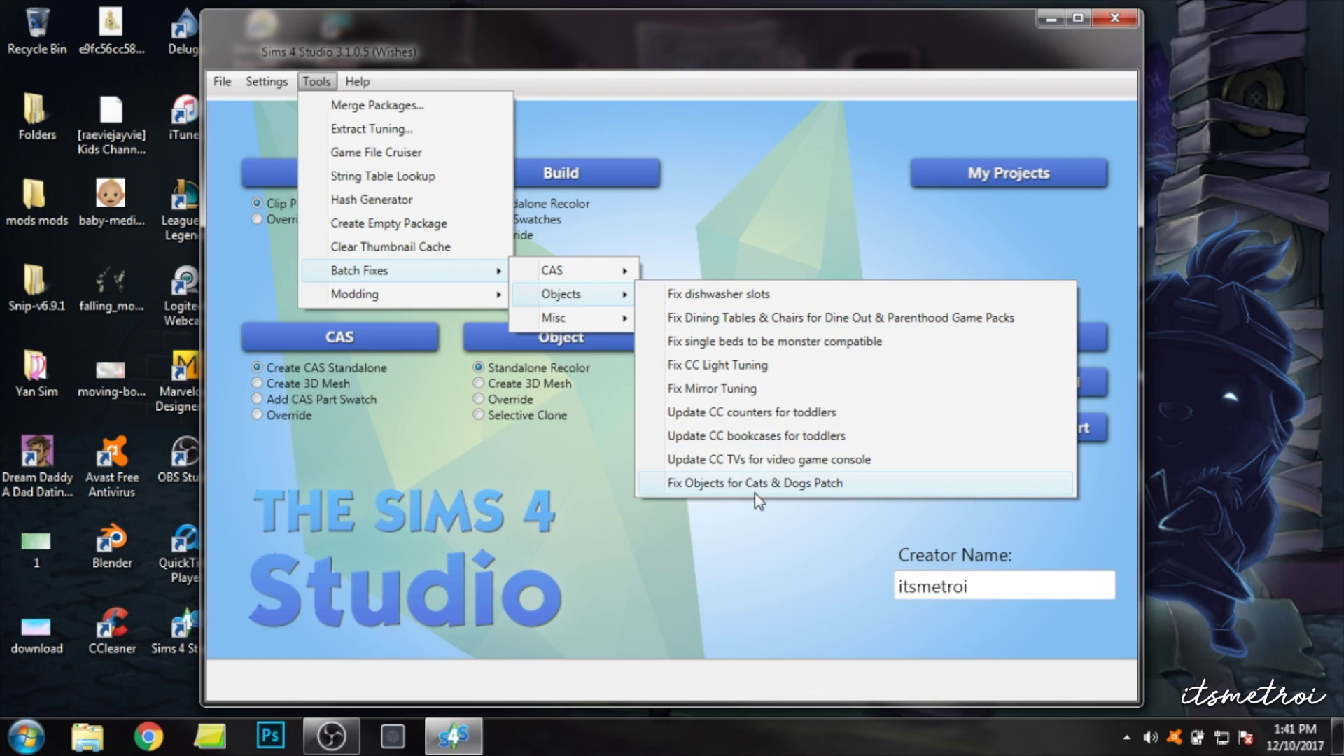
pyautogui.moveTo(551, 319)
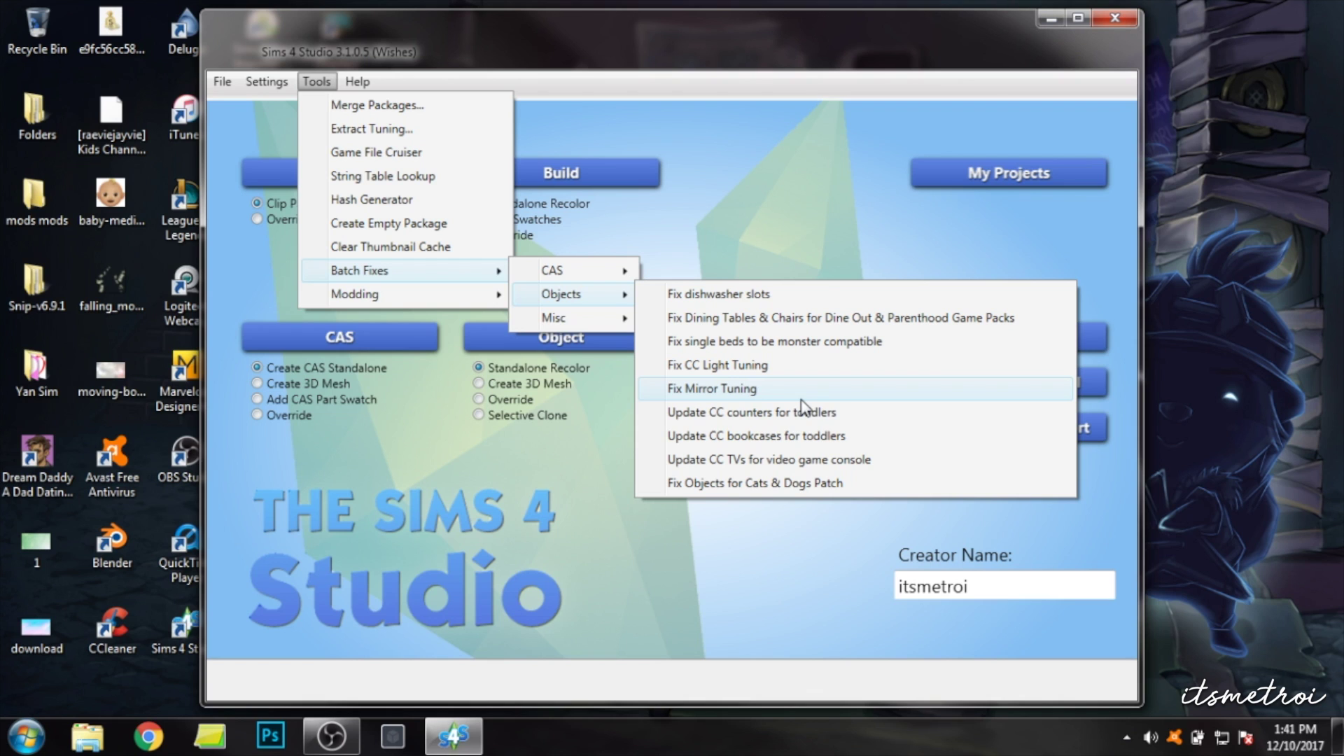
pyautogui.click(775, 483)
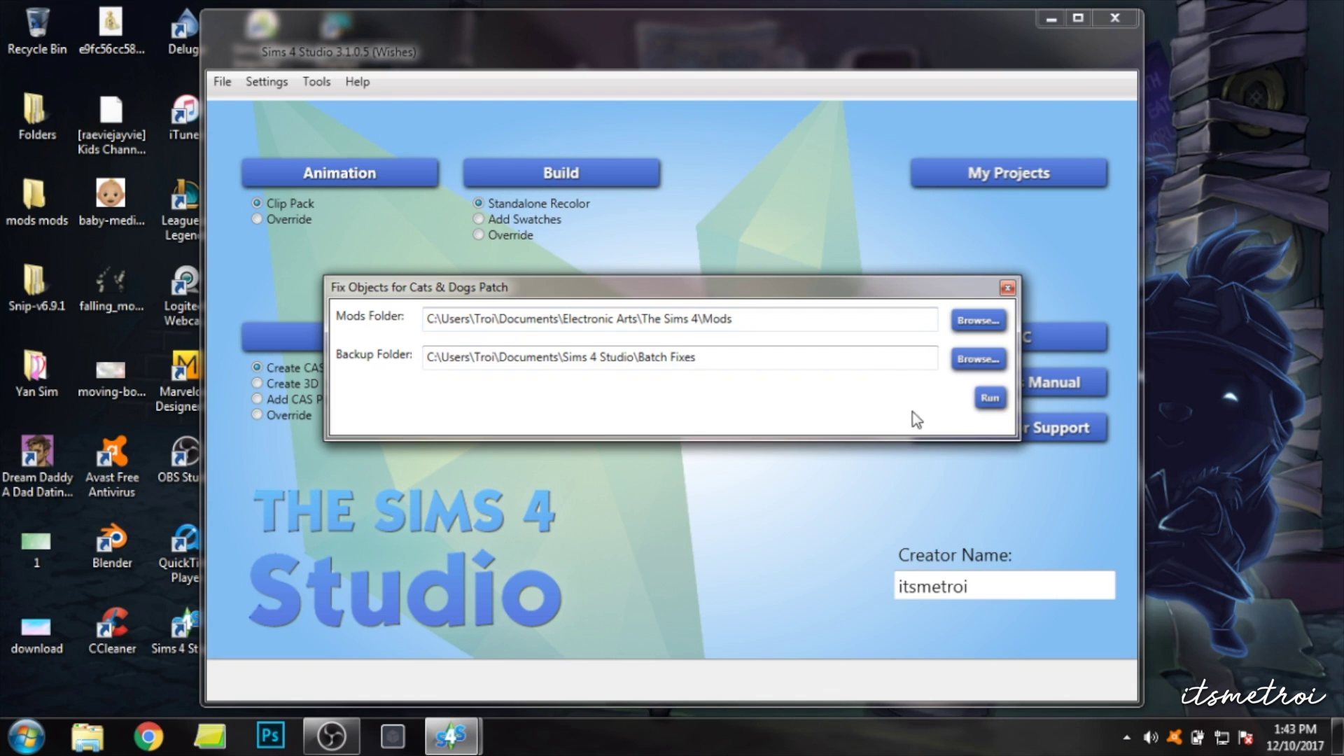
pyautogui.click(987, 398)
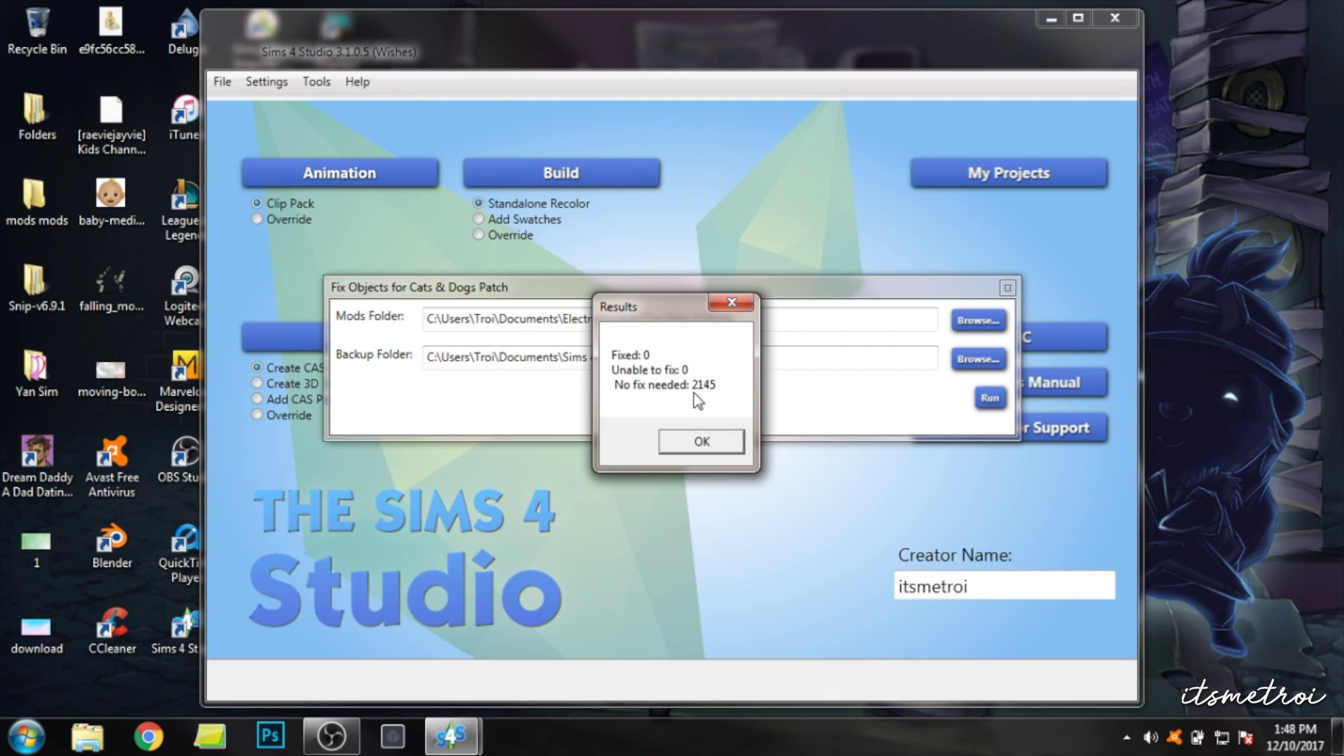
pyautogui.click(695, 443)
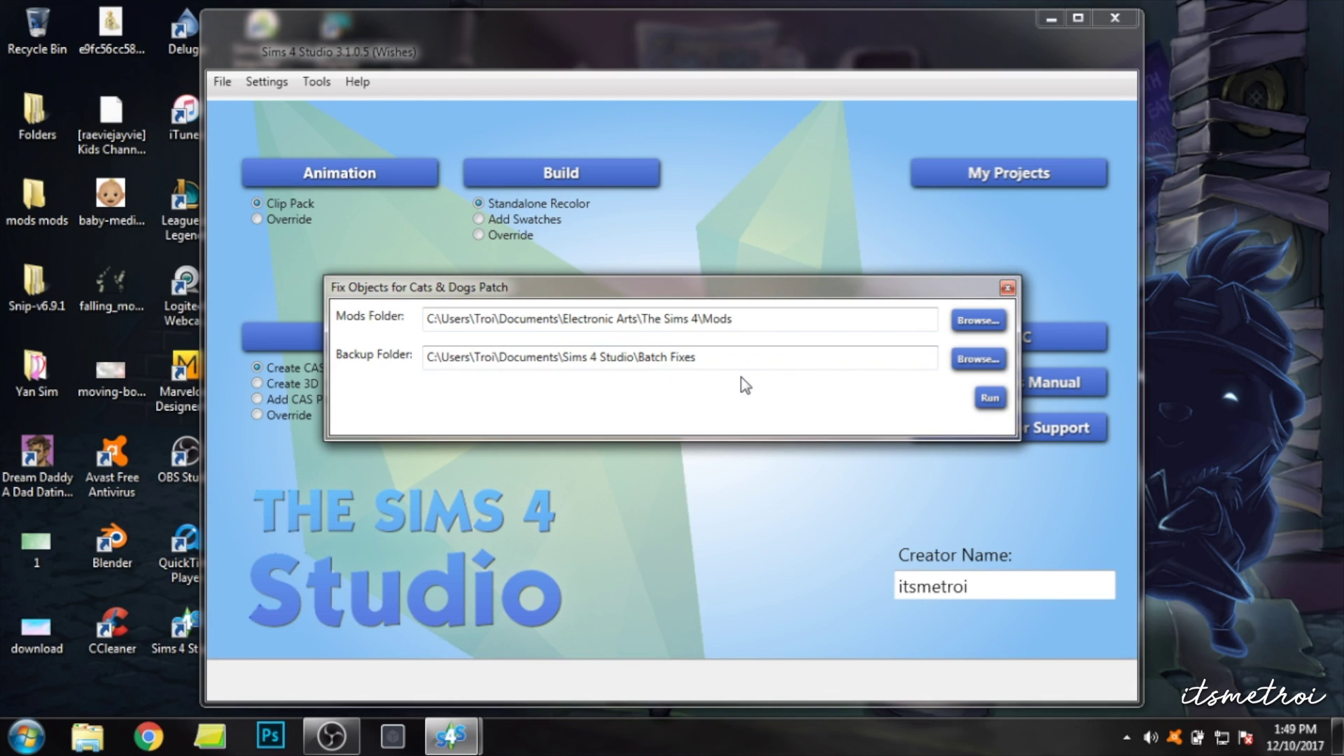
# - In Windows Explorer, open the Batch Fixes folder within Documents\Sims 4 Studio and widen the Name column to show full folder names
pyautogui.click(91, 736)
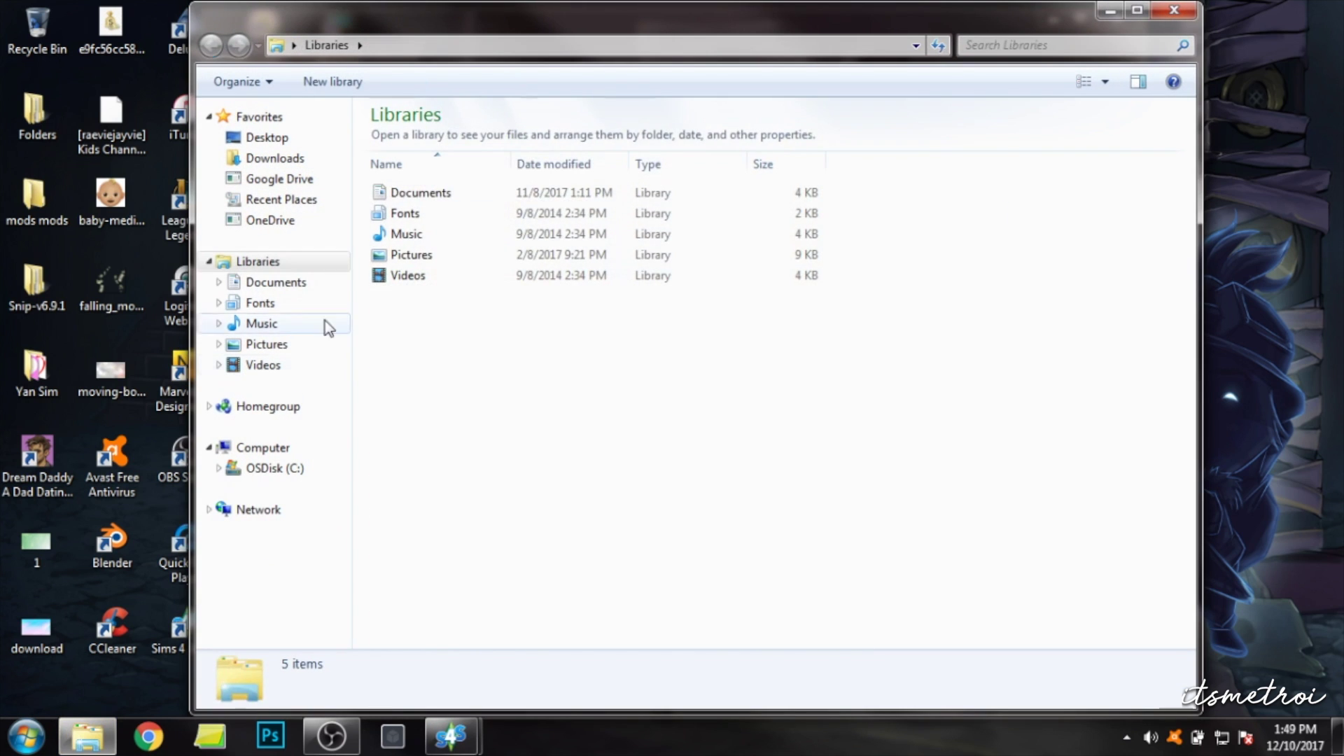
pyautogui.click(294, 282)
pyautogui.click(467, 216)
pyautogui.doubleClick(468, 215)
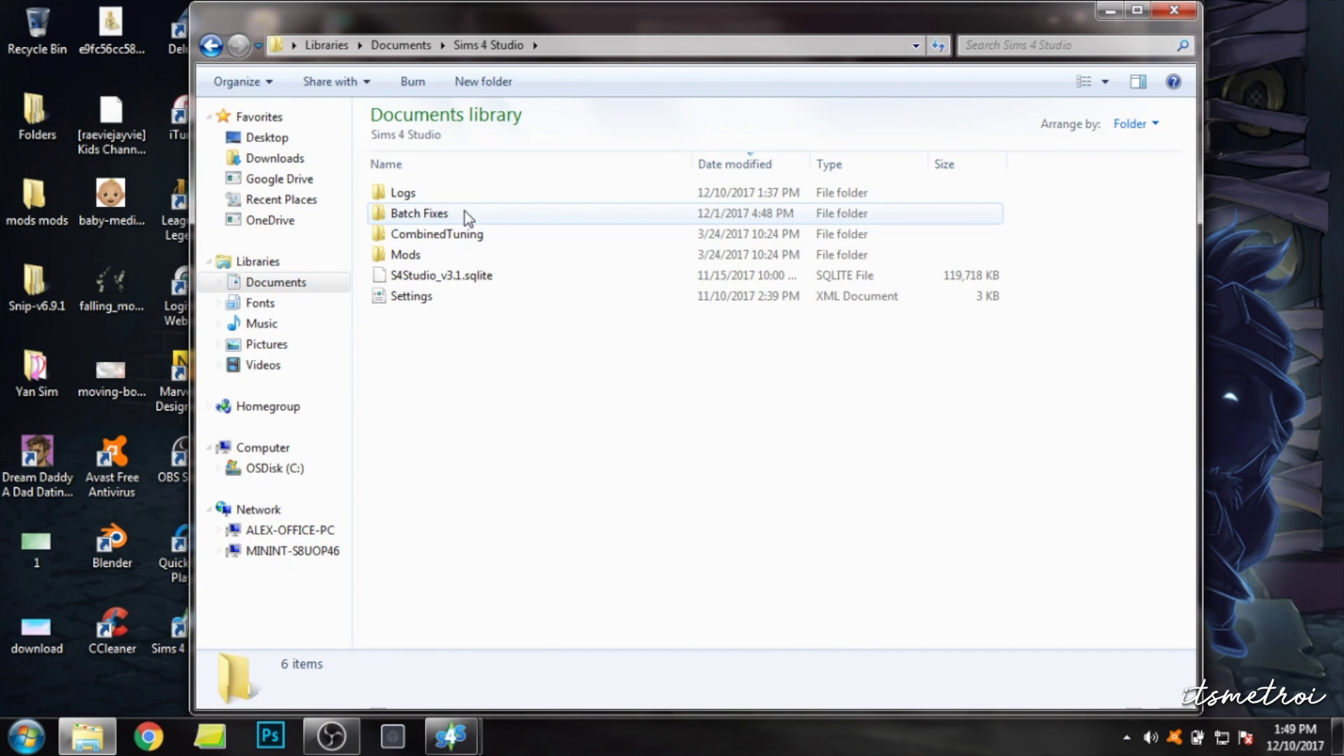
pyautogui.doubleClick(468, 215)
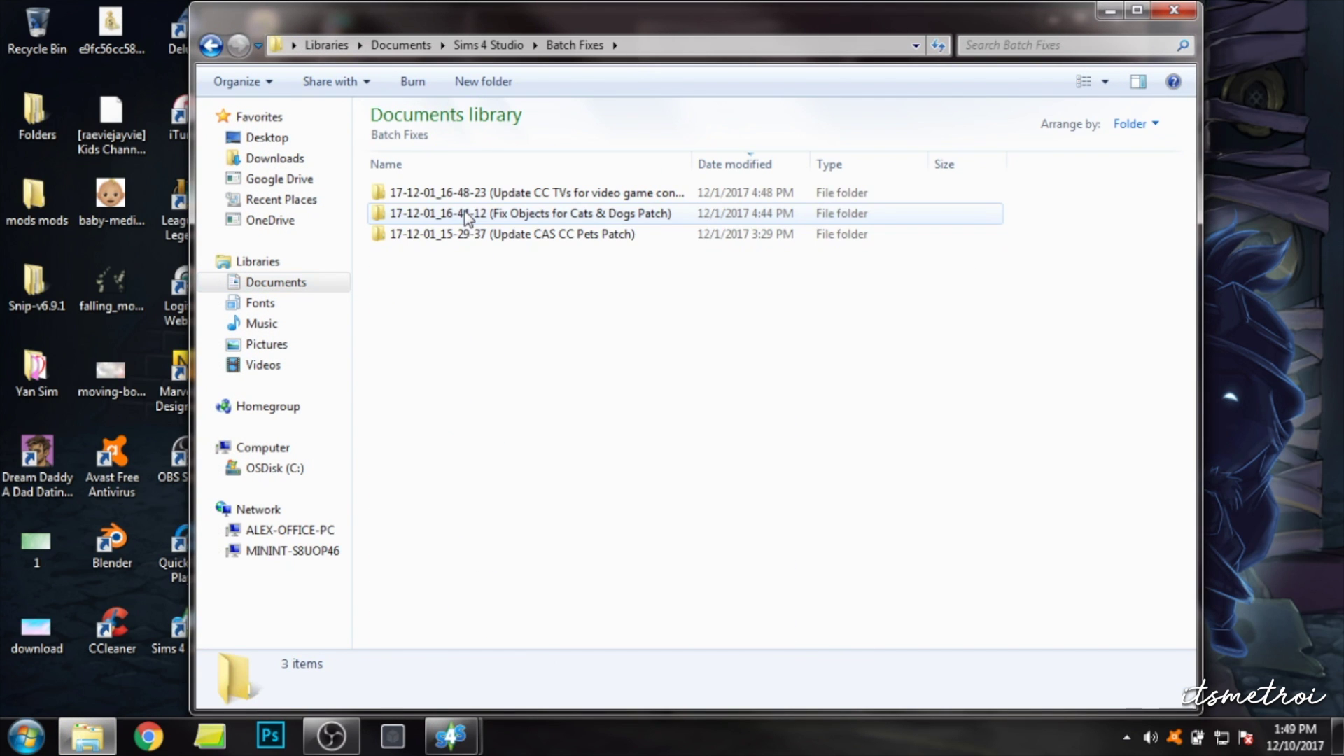
pyautogui.moveTo(689, 164); pyautogui.dragTo(749, 162)
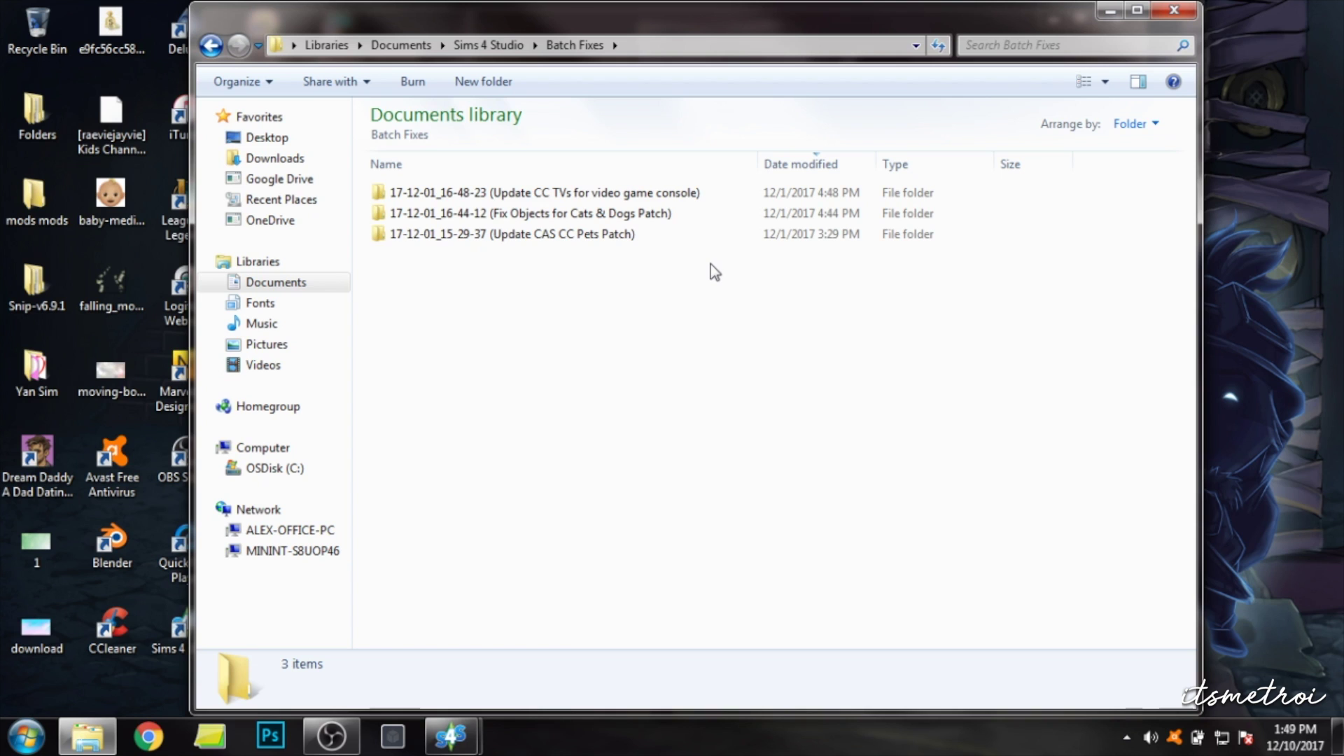
# - Inspect the _MXIMS backup files in the Update CC TVs for video game console folder, and return to Batch Fixes
pyautogui.doubleClick(578, 193)
pyautogui.doubleClick(578, 193)
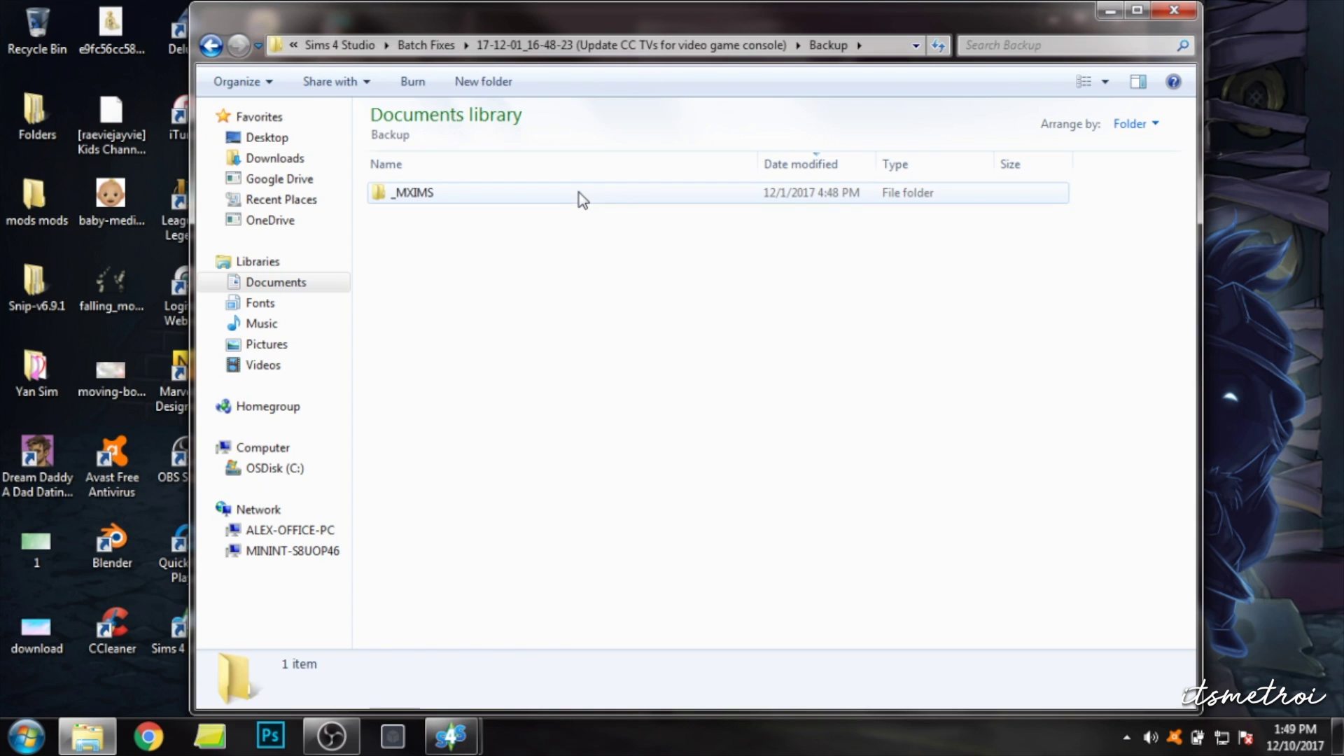
pyautogui.click(578, 193)
pyautogui.doubleClick(578, 193)
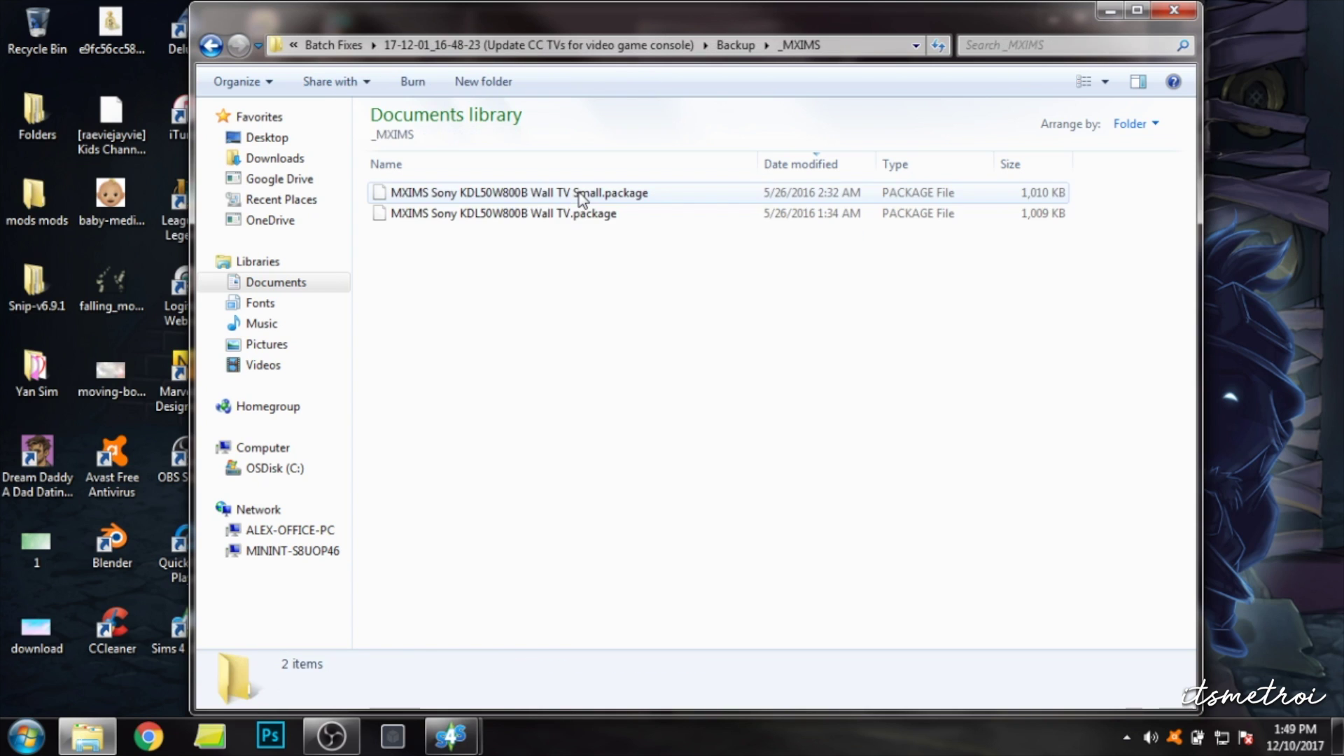
pyautogui.click(212, 46)
pyautogui.click(212, 47)
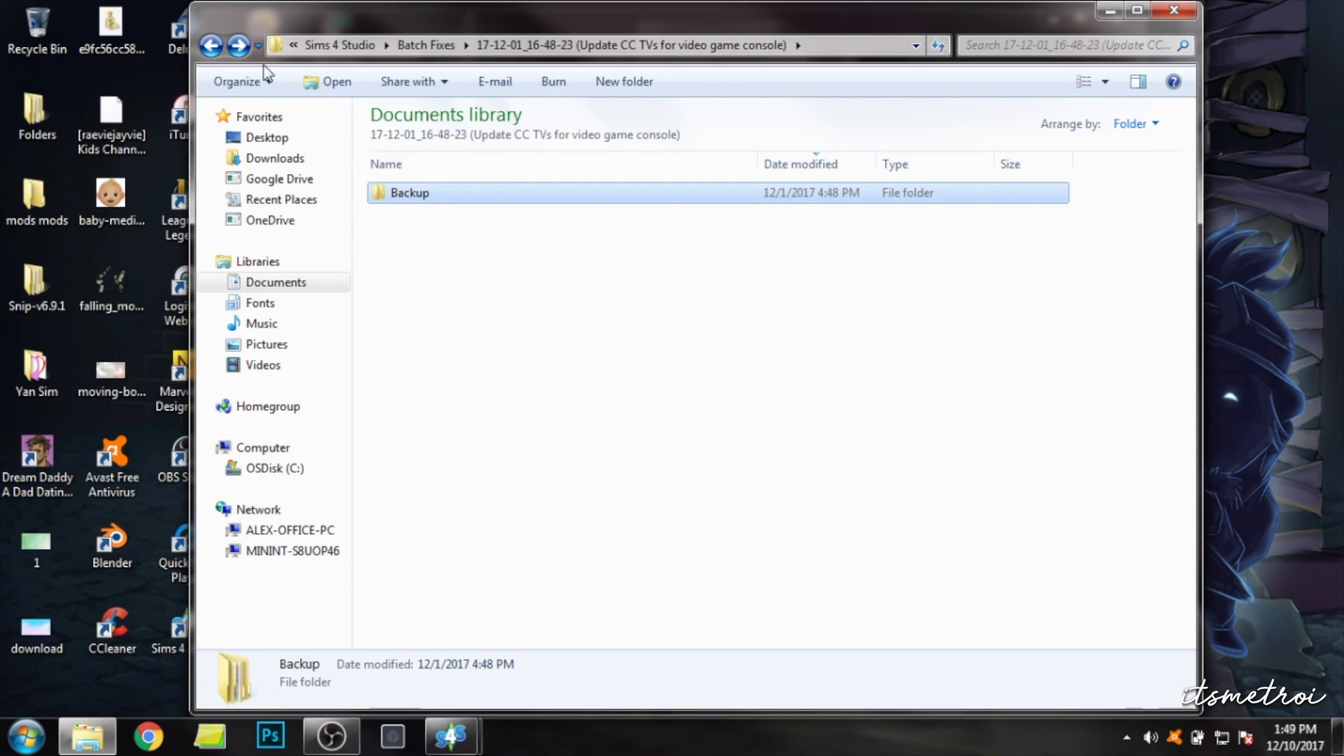
pyautogui.click(212, 46)
# - Inspect the _Christmas and Beds backups in the Fix Objects for Cats & Dogs Patch folder, and return to Batch Fixes
pyautogui.doubleClick(525, 216)
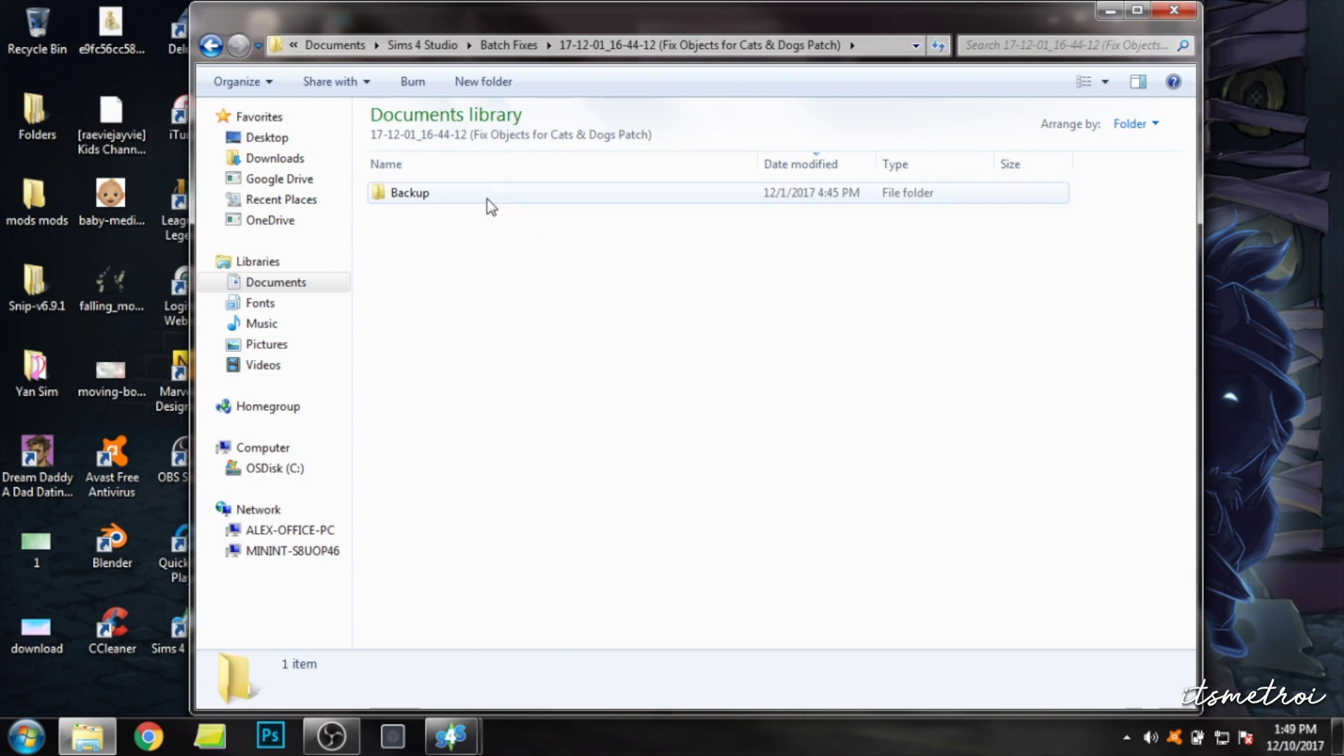
pyautogui.doubleClick(436, 198)
pyautogui.doubleClick(463, 194)
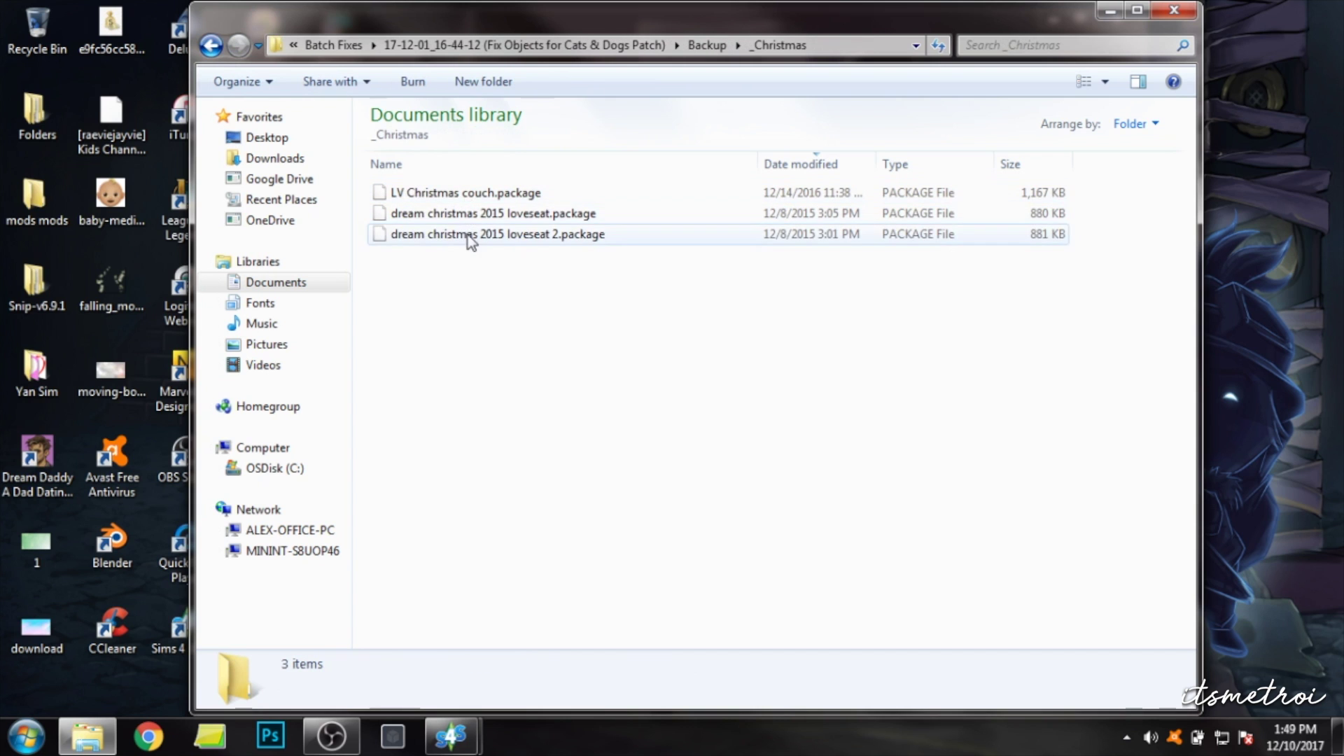
pyautogui.press('BackSpace')
pyautogui.doubleClick(402, 211)
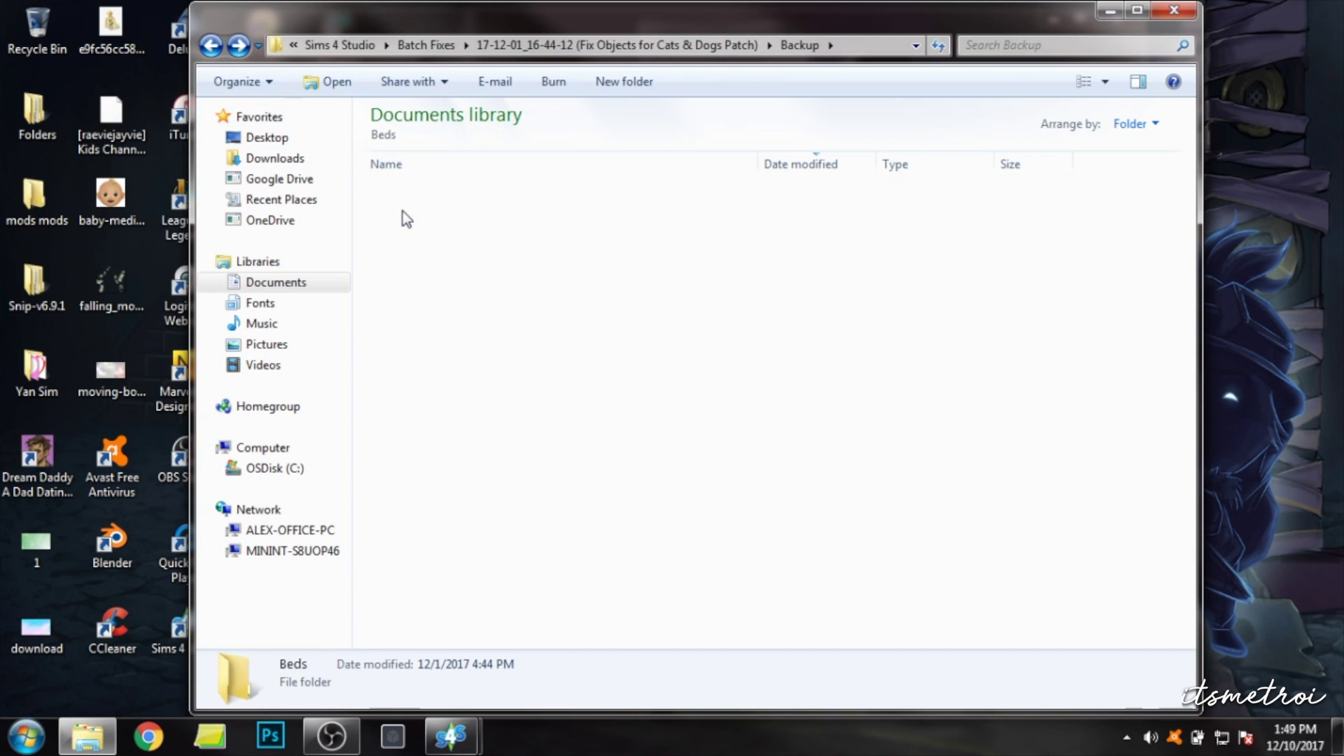
pyautogui.click(211, 46)
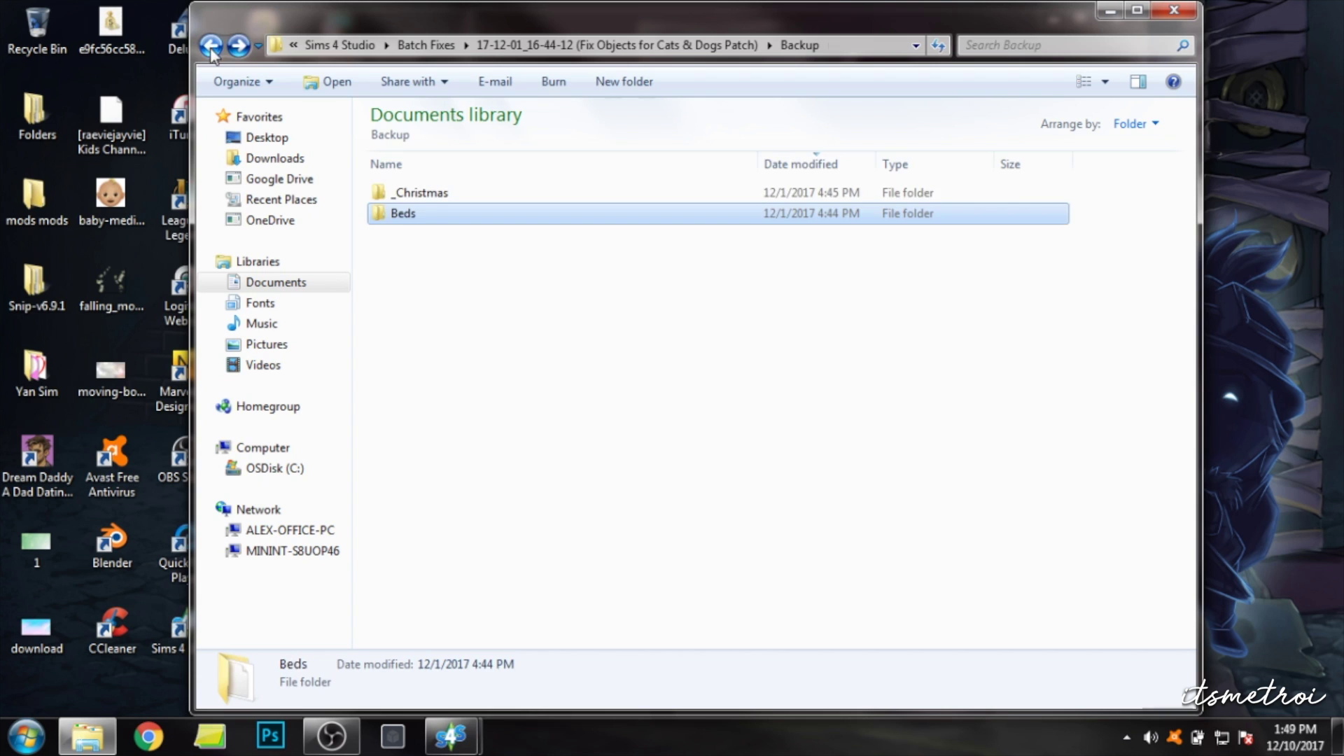
pyautogui.click(210, 46)
pyautogui.click(211, 46)
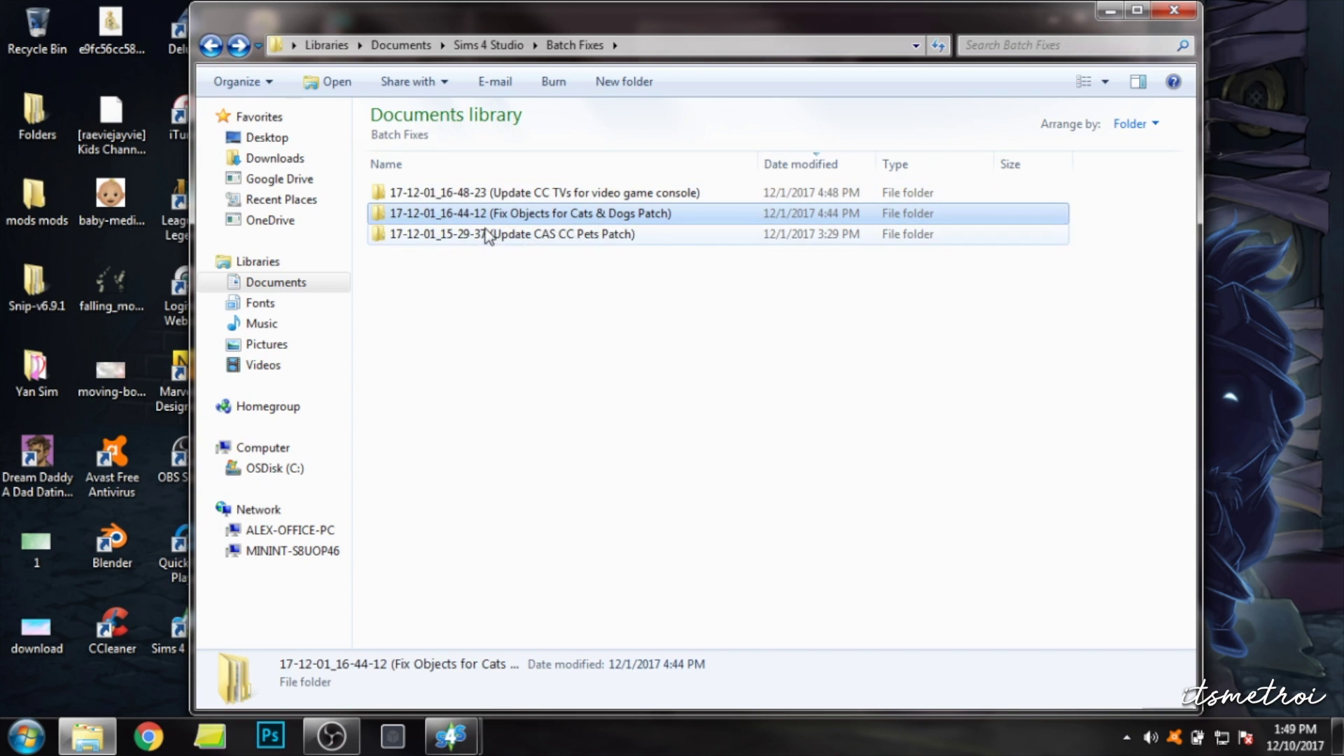
# - Inspect the backup folders of the Update CAS CC Pets Patch fix, including _Xmiramira, and return to Batch Fixes
pyautogui.doubleClick(486, 234)
pyautogui.doubleClick(459, 192)
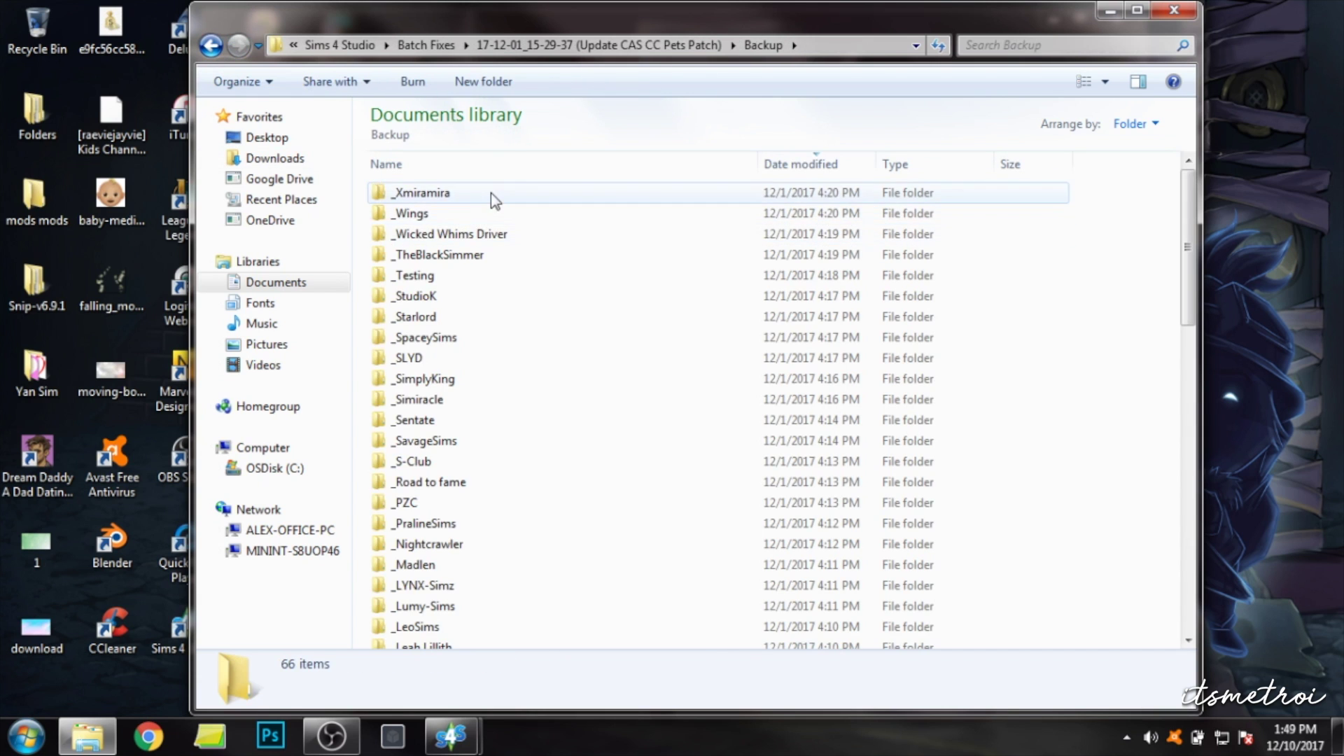
pyautogui.doubleClick(491, 193)
pyautogui.click(210, 46)
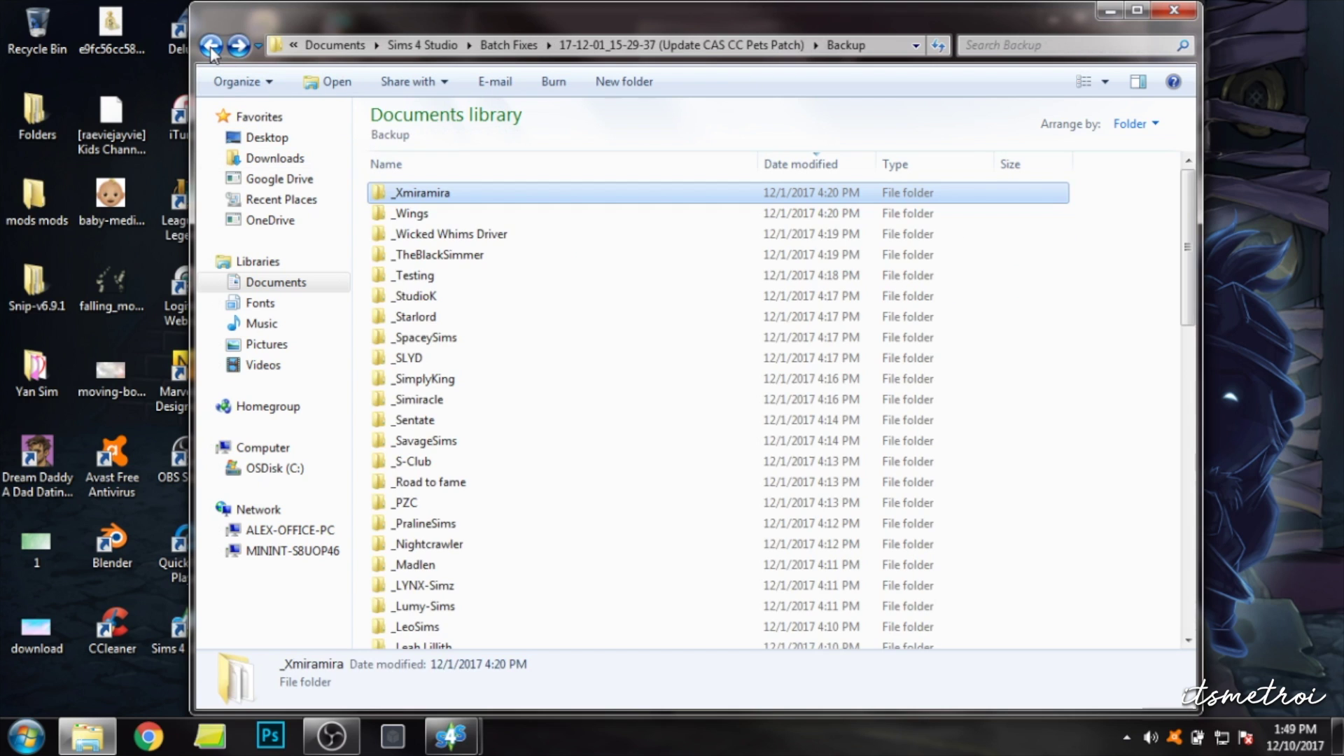
pyautogui.click(211, 46)
pyautogui.click(210, 46)
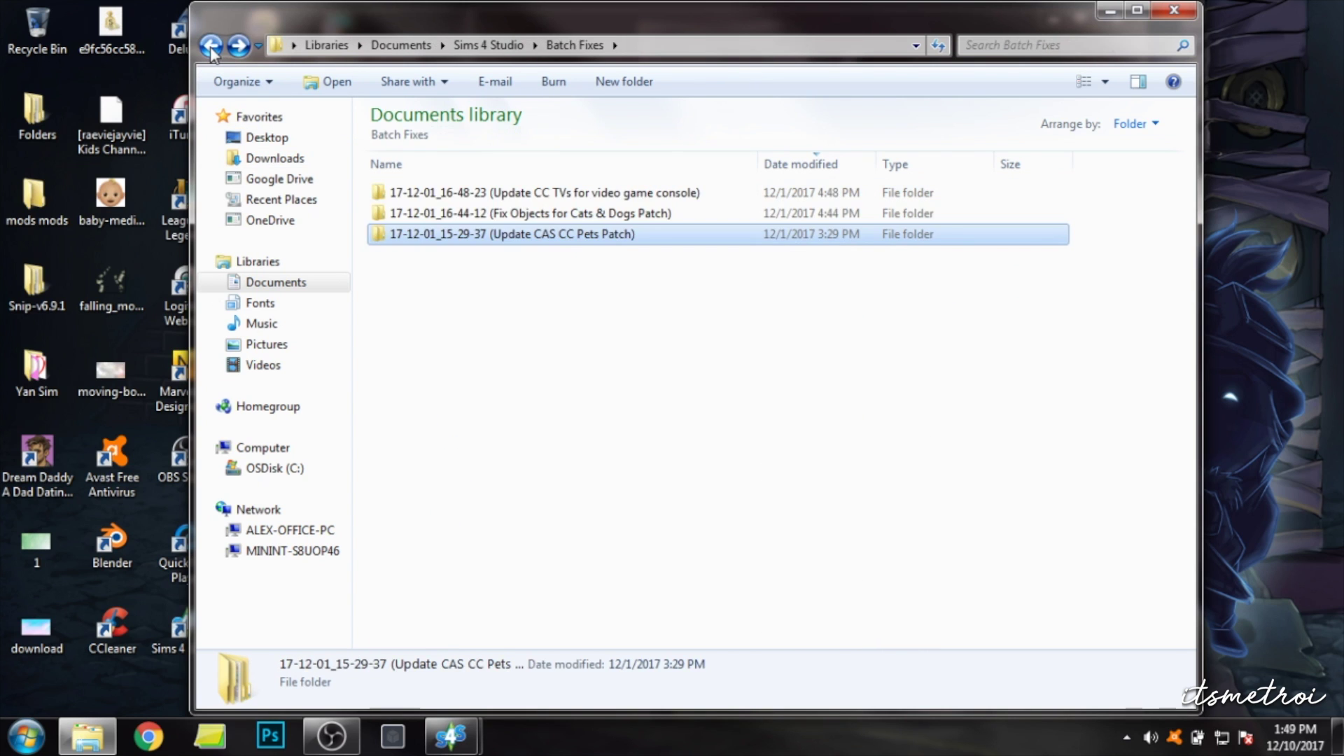
# - Leave the backup folders by closing the Explorer window, and close the Fix Objects for Cats & Dogs Patch dialog
pyautogui.click(211, 46)
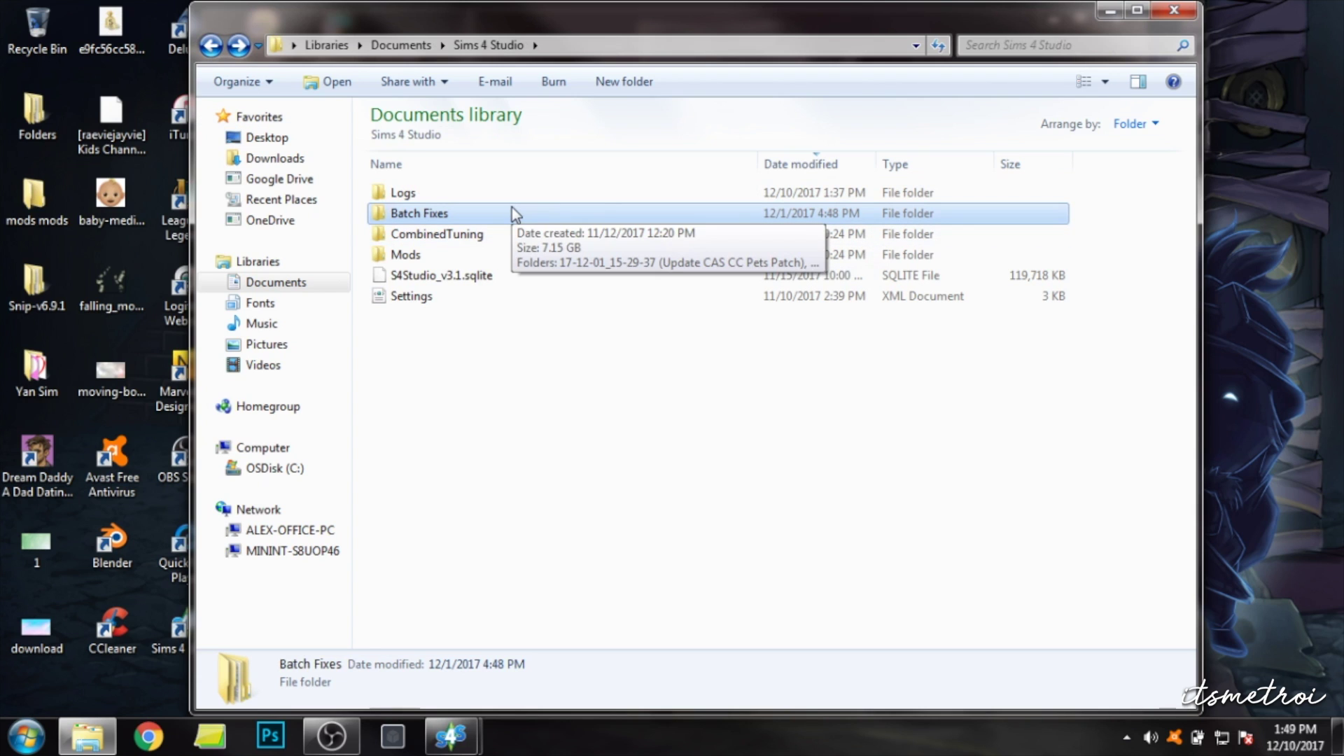
pyautogui.click(211, 46)
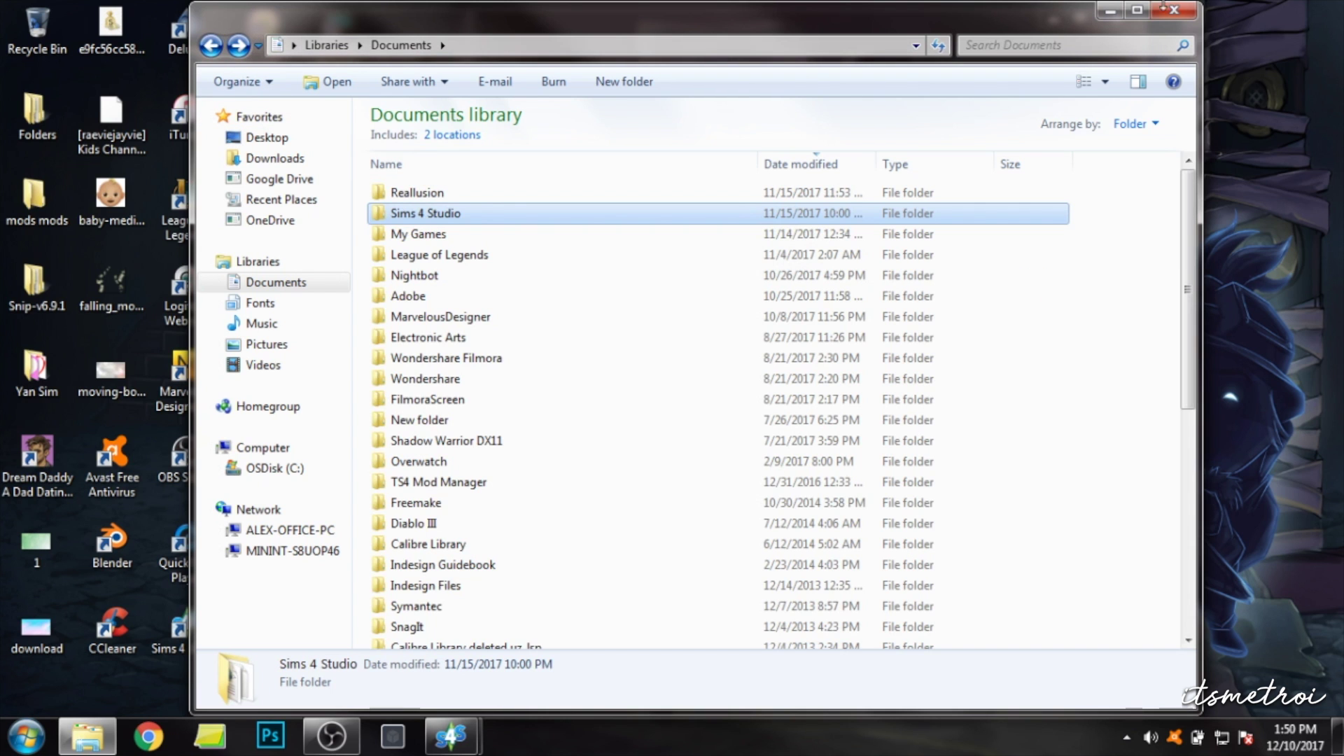
pyautogui.click(1193, 13)
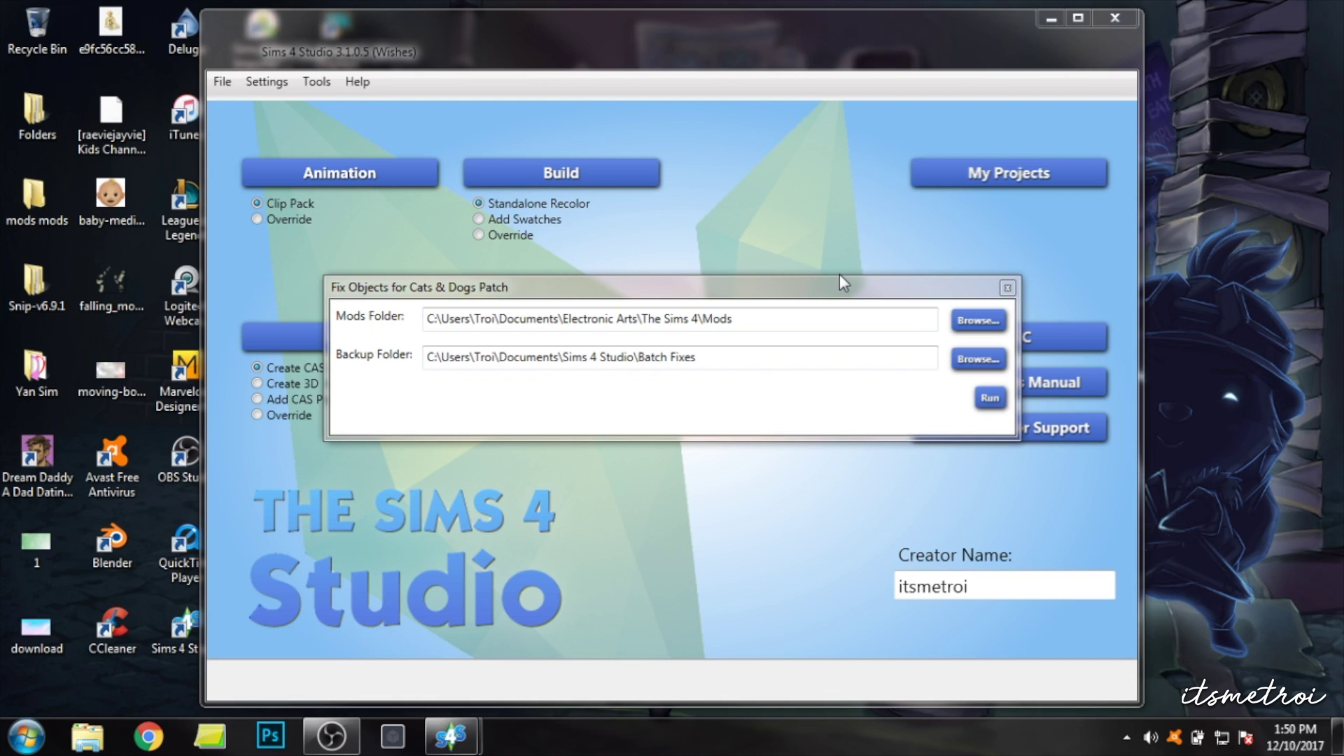
pyautogui.click(1007, 287)
pyautogui.click(316, 81)
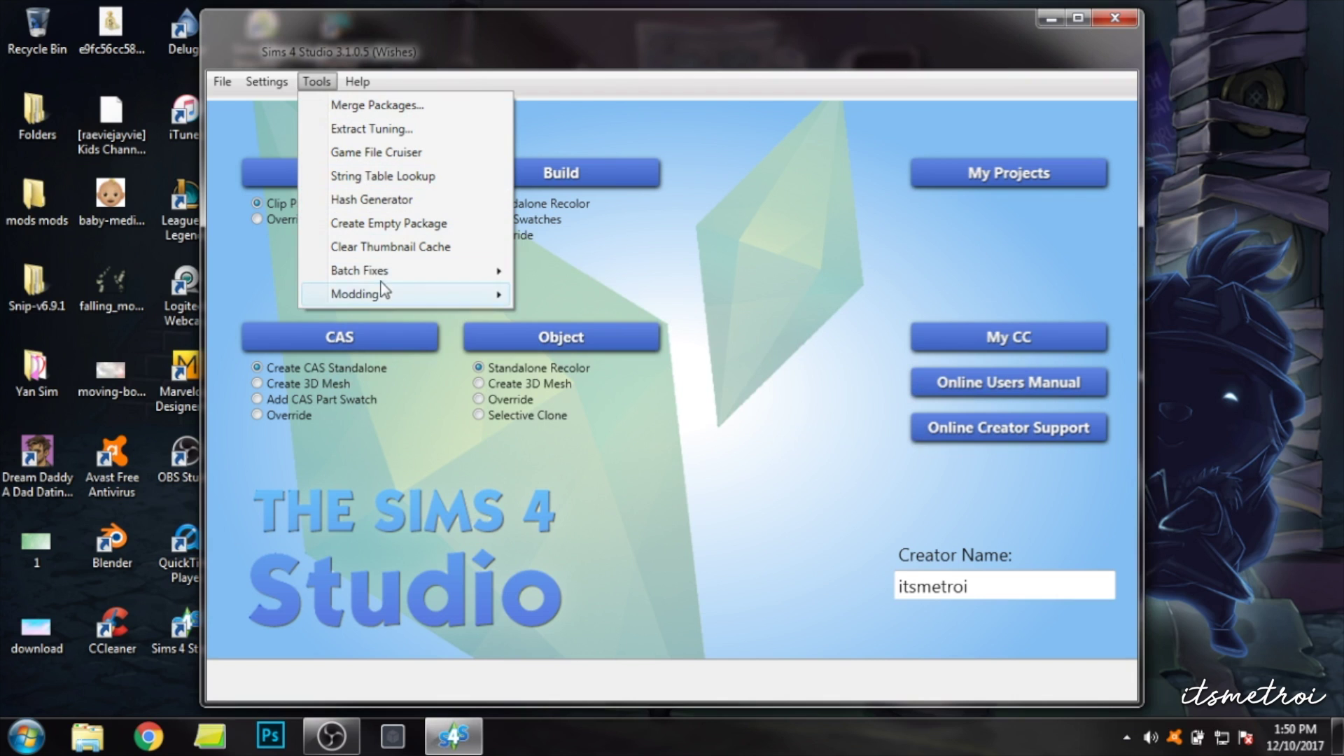
pyautogui.moveTo(385, 278)
pyautogui.moveTo(553, 274)
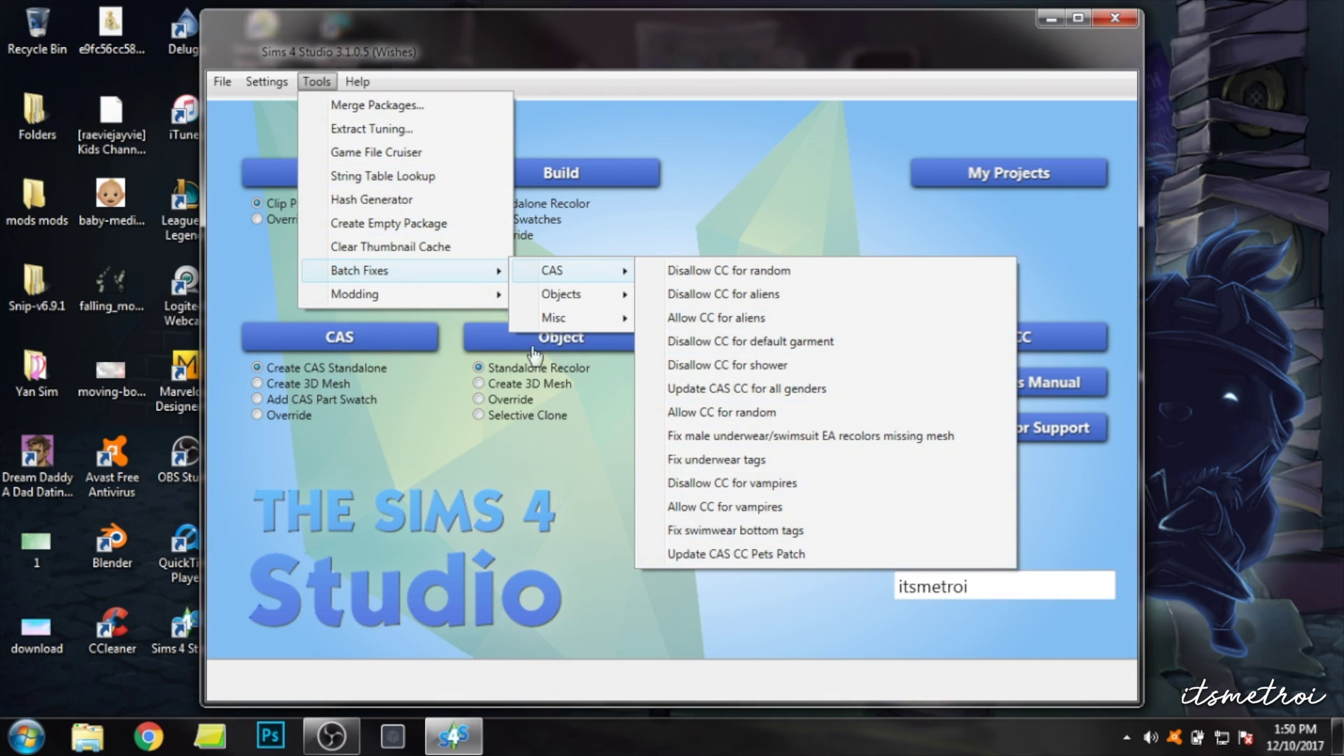
pyautogui.moveTo(590, 295)
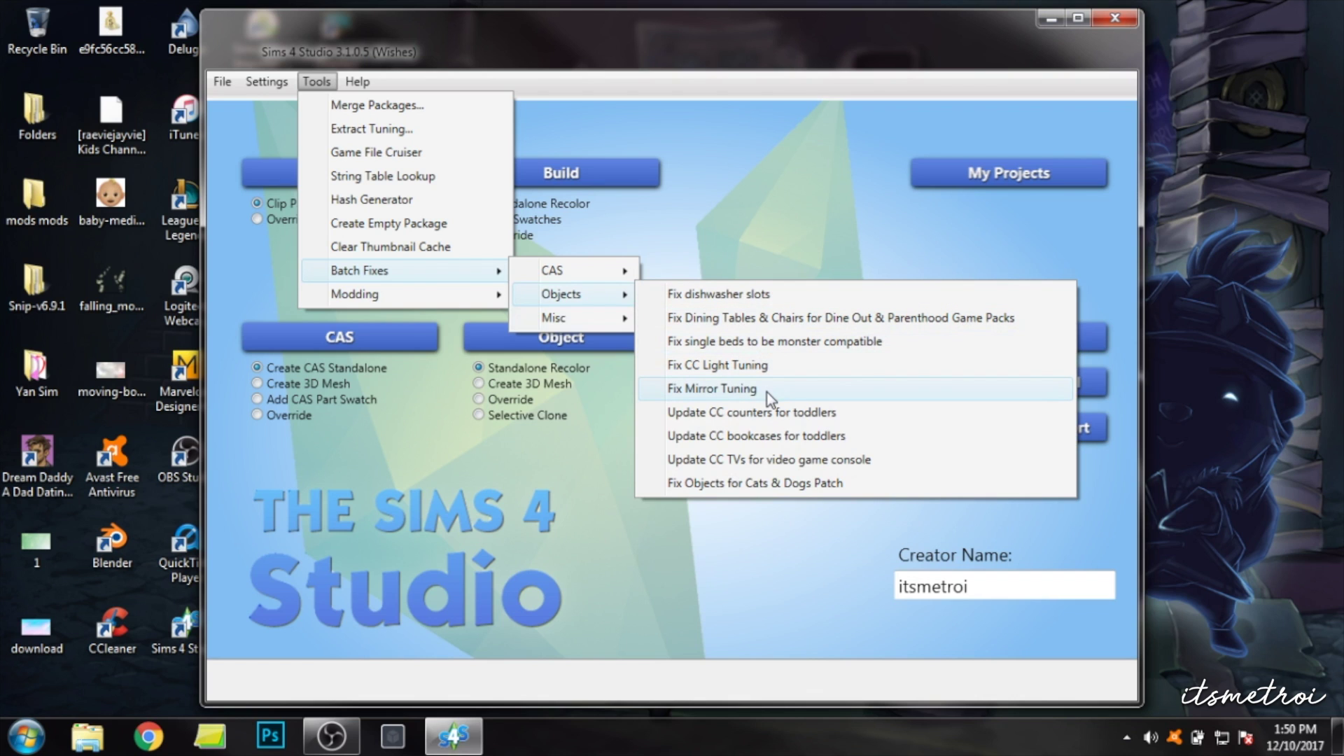
pyautogui.click(522, 31)
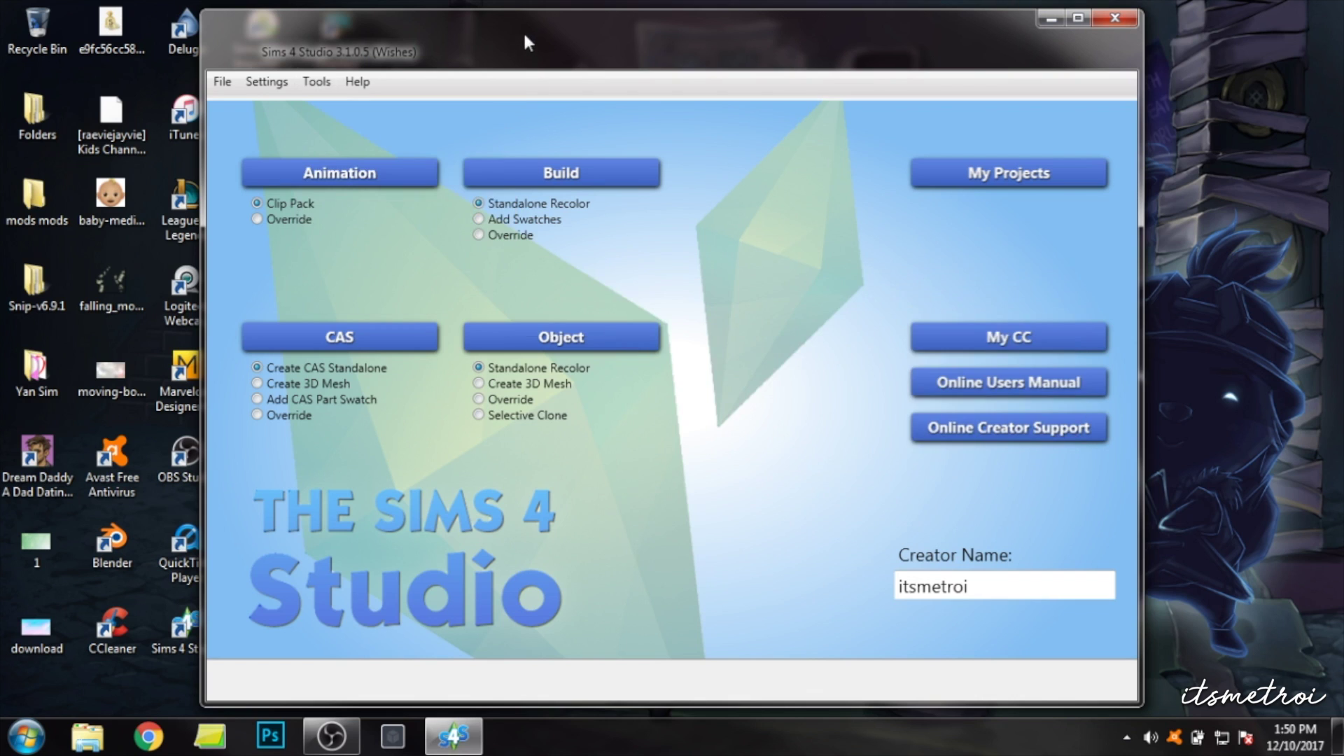